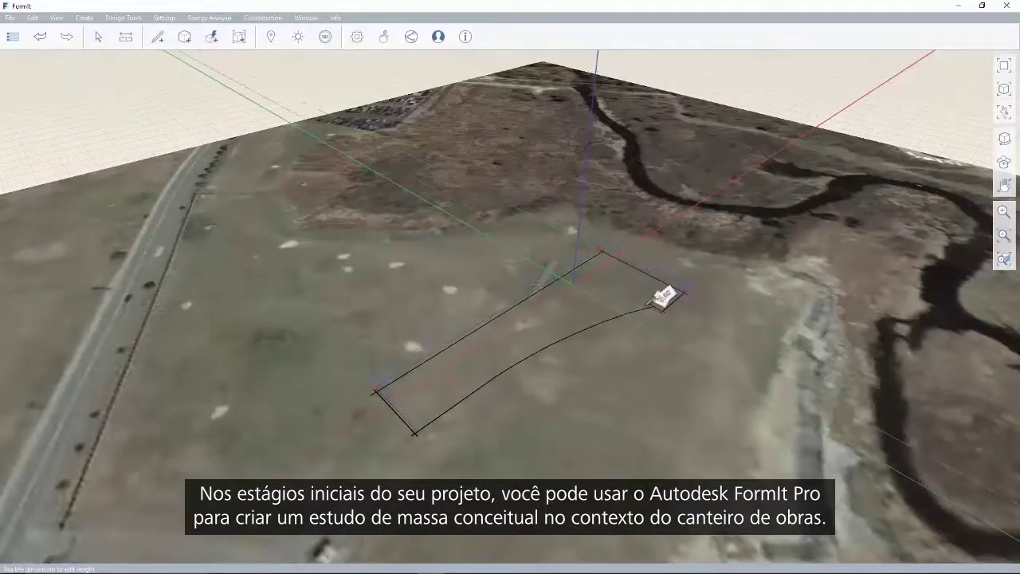
- Close the outline into a face, extrude it to 100', and raise the taller end block
click(450, 391)
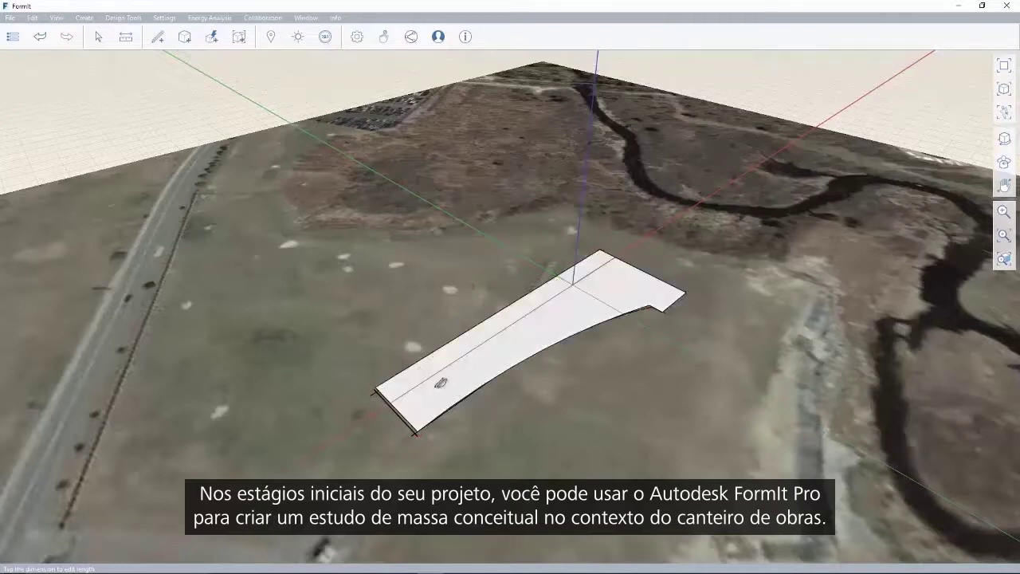
drag(531, 348, 531, 285)
click(532, 308)
text(100)
key(Return)
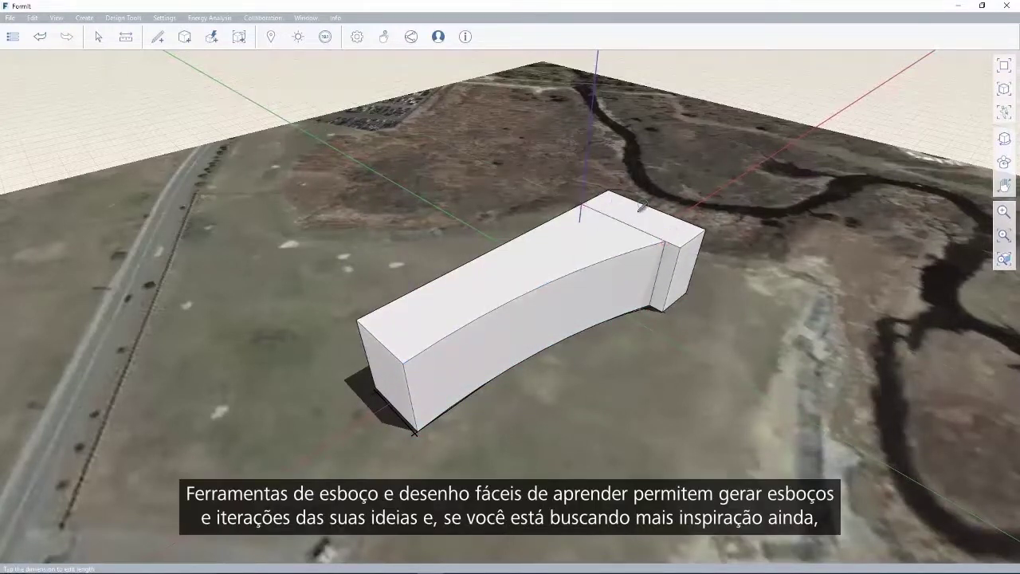
drag(641, 221, 633, 200)
middle_drag(633, 200, 490, 270)
- Start a FormIt collaboration session
click(263, 18)
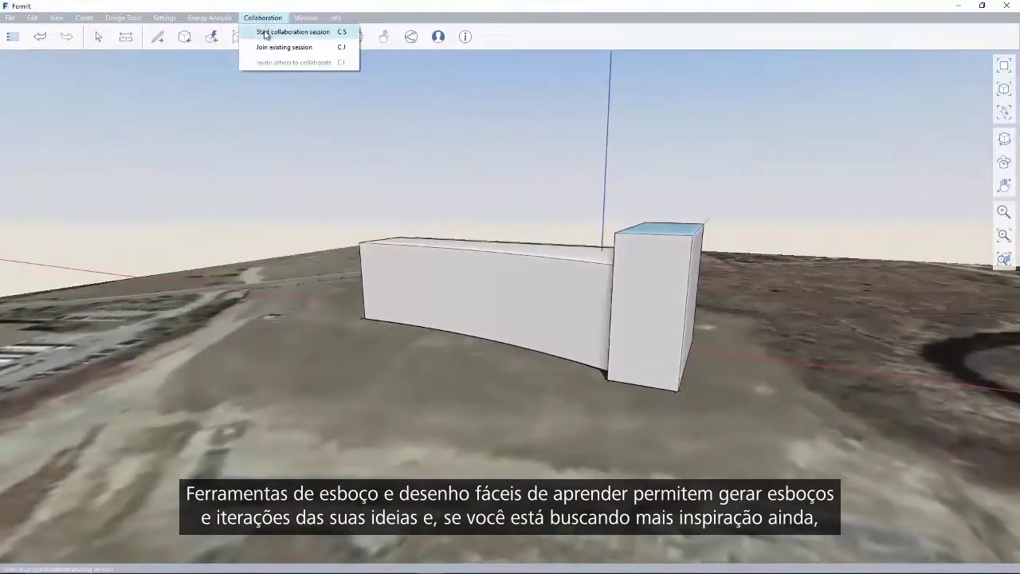
click(266, 32)
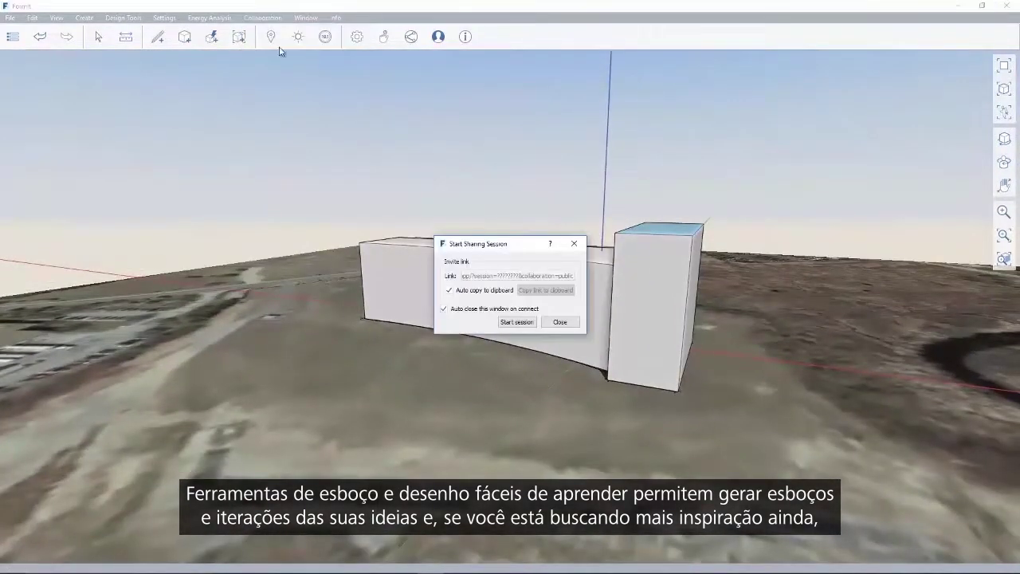
click(516, 321)
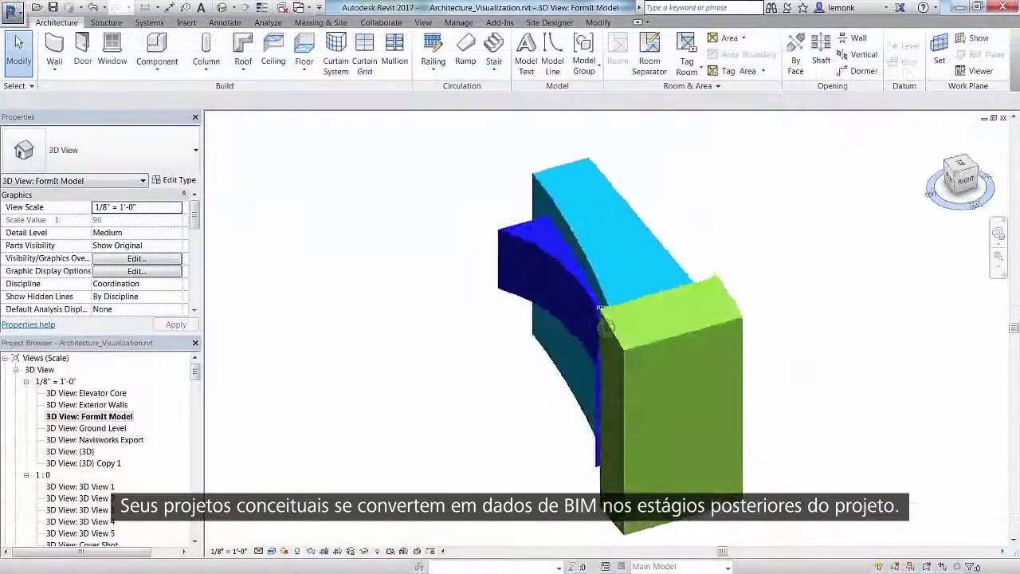
- Orbit the 3D model and switch to the First Floor Plan - 1/8"_Working view
shift+middle_drag(606, 328, 447, 328)
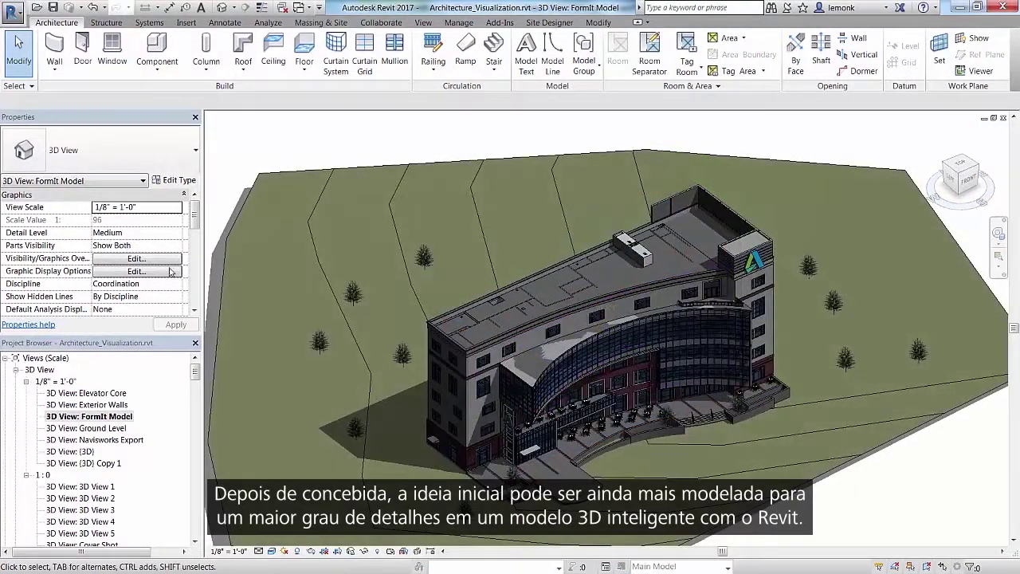
drag(195, 376, 219, 467)
click(150, 441)
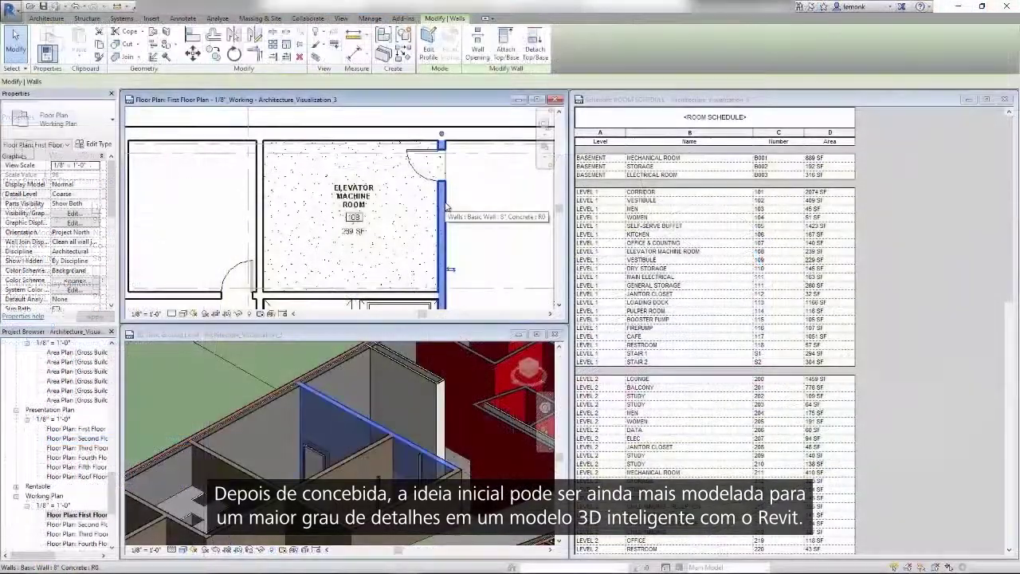
- Drag the elevator room's right wall outward and rename room 108 to ELEVATOR MECH
drag(461, 208, 471, 209)
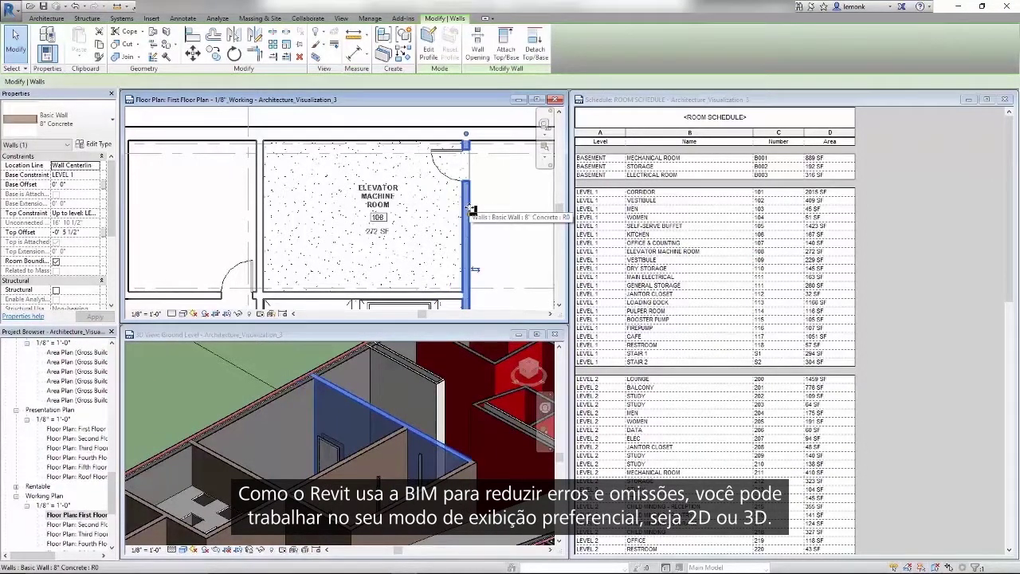
click(819, 253)
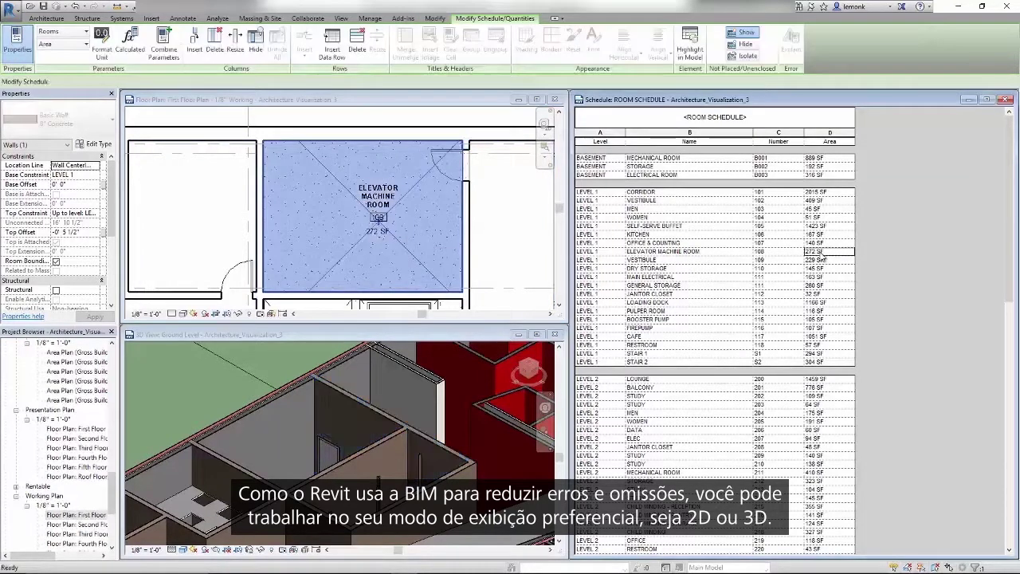
click(746, 253)
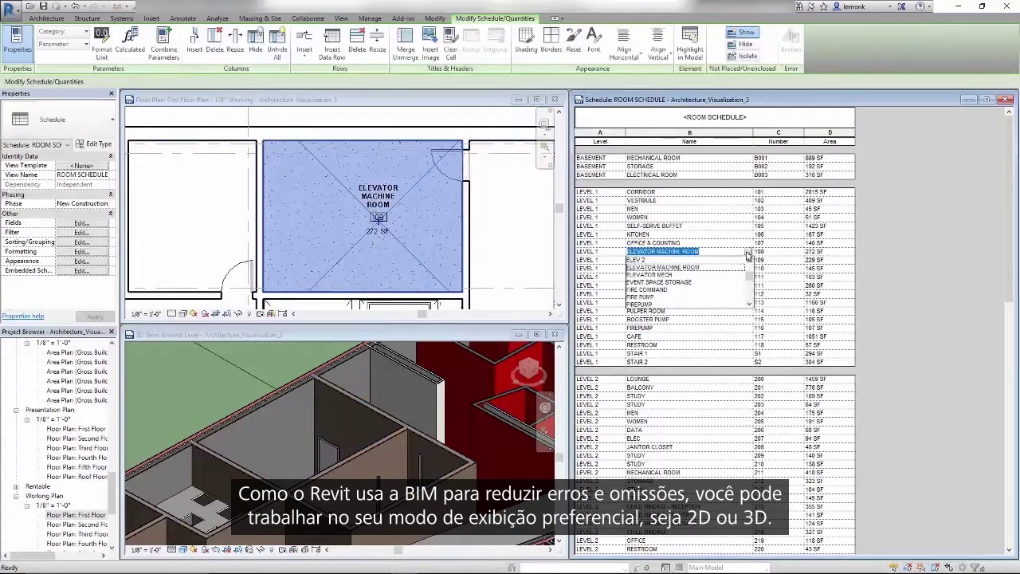
click(671, 278)
click(493, 220)
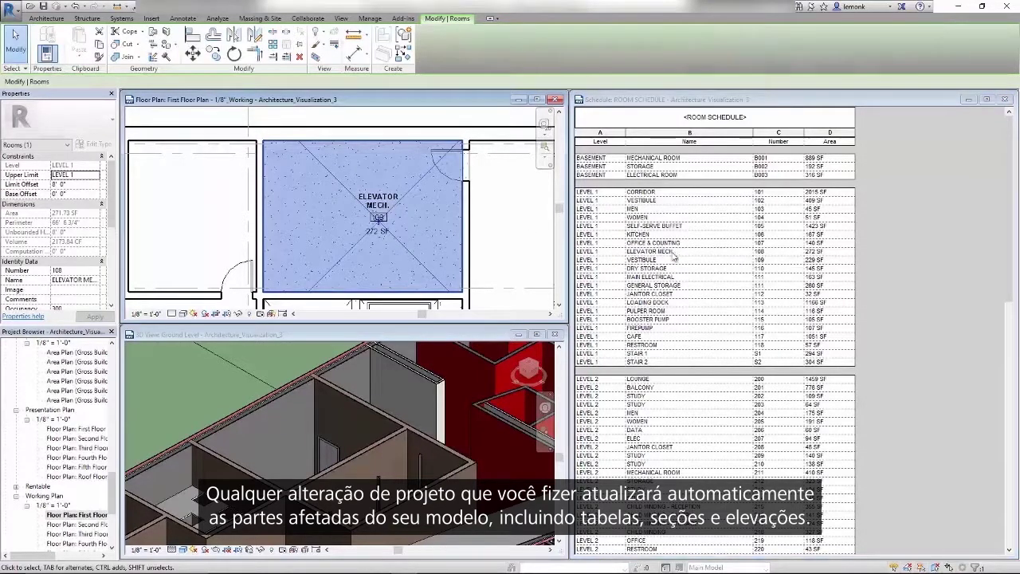
click(15, 15)
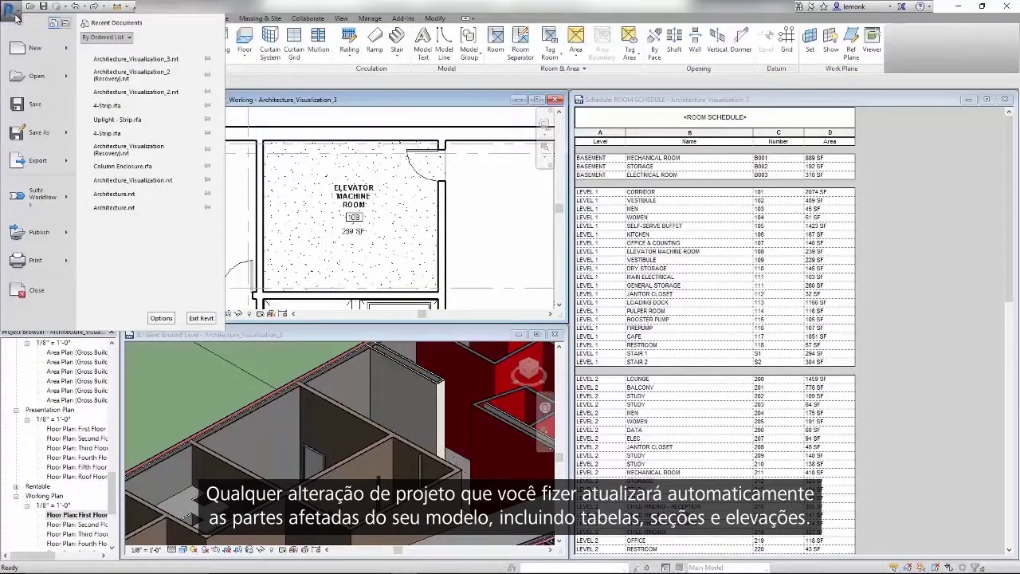
- Open the DWG export setup and list the Load layers from standards options
mouse_move(37, 160)
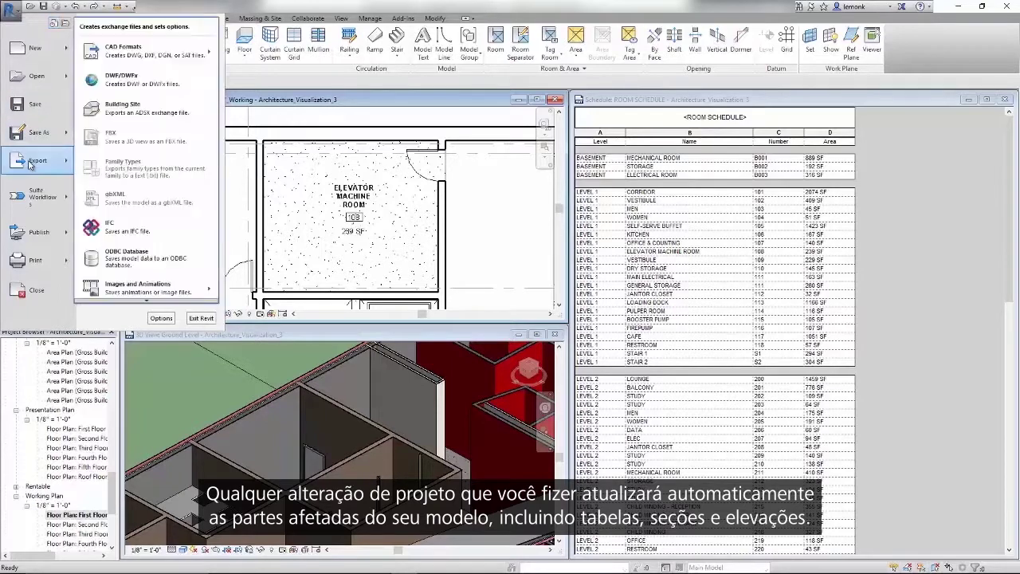
mouse_move(147, 54)
click(255, 54)
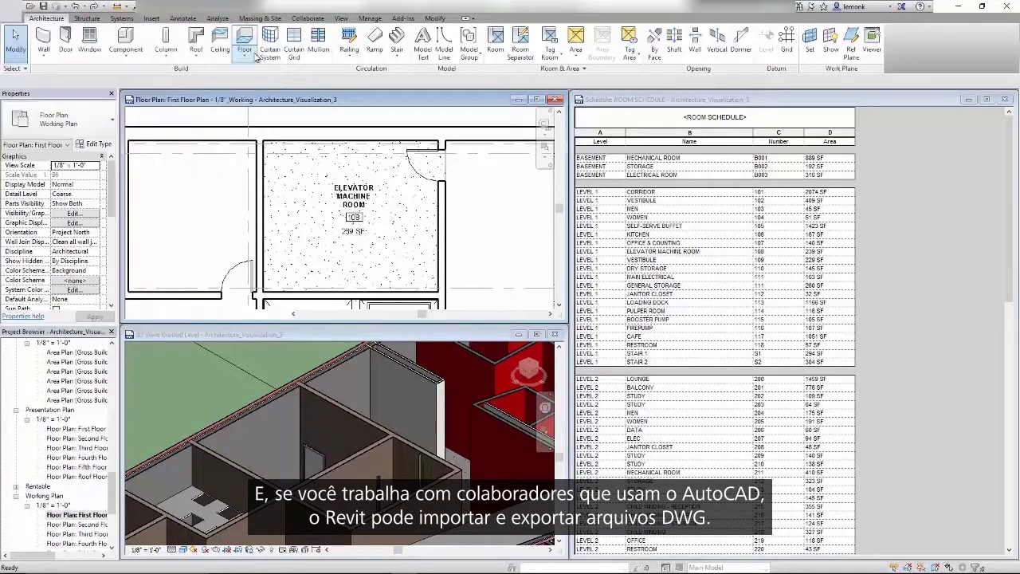
click(503, 174)
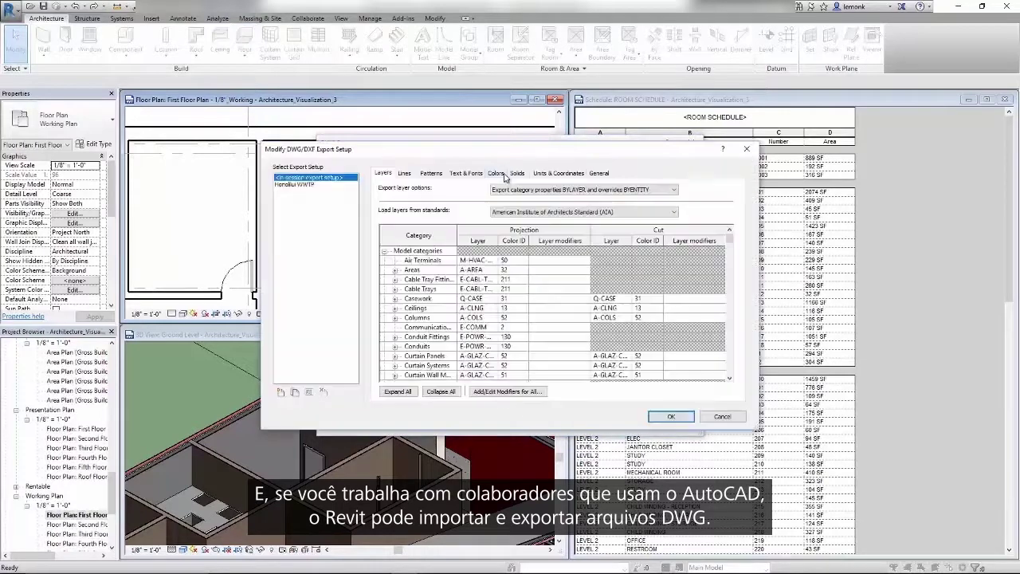
mouse_move(732, 247)
mouse_down()
mouse_move(733, 303)
mouse_move(732, 243)
mouse_up()
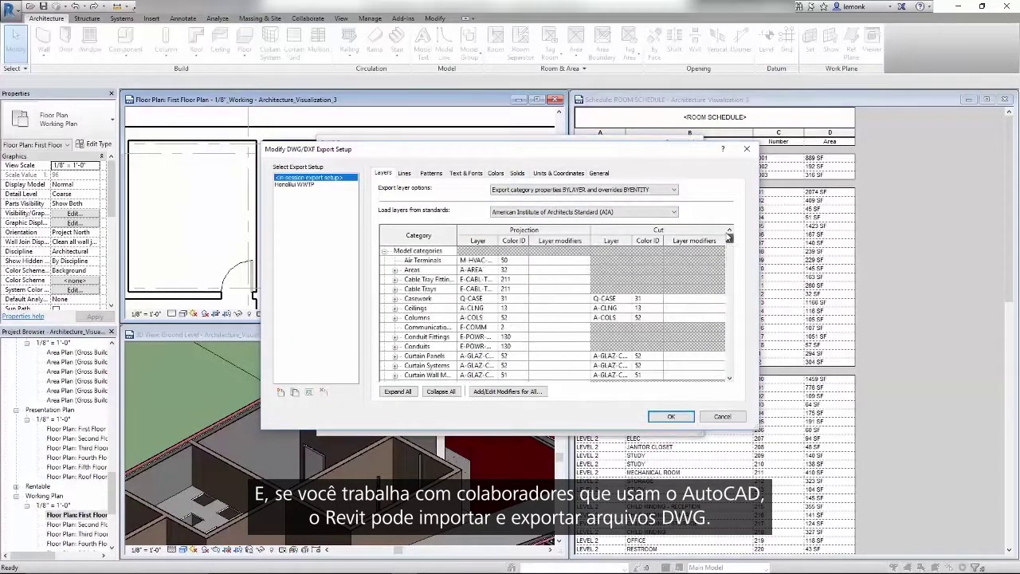
click(676, 213)
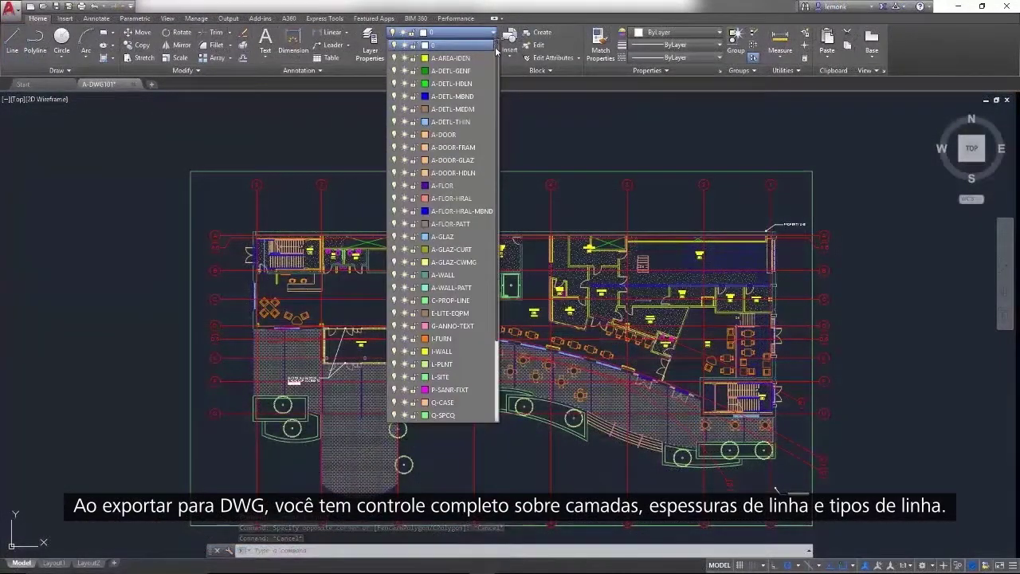
drag(496, 50, 502, 146)
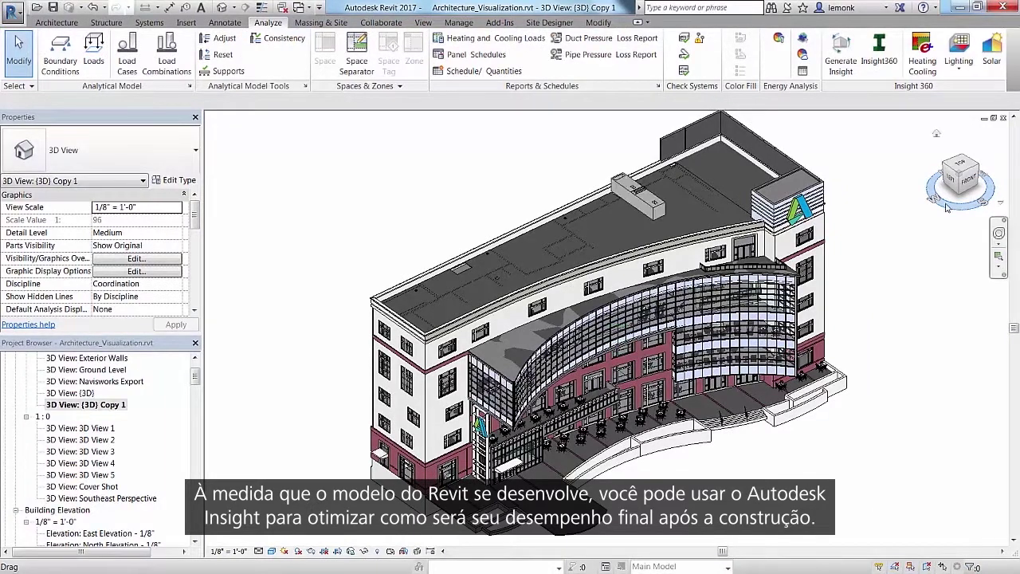
- Run Generate Insight in the Analyze tab's Insight 360 panel
click(836, 62)
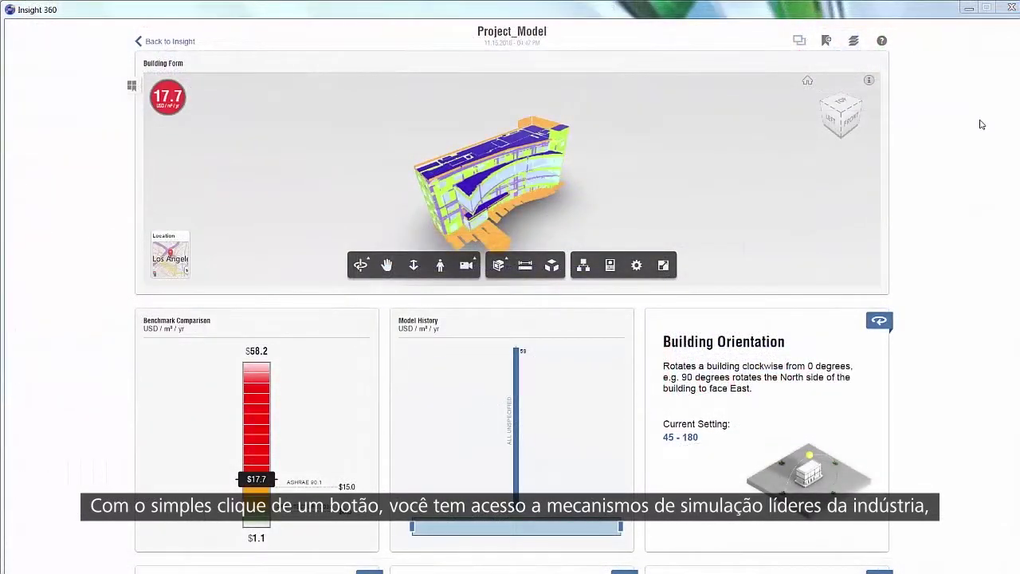
- Flip the HVAC card to its cost chart and review its settings
scroll(982, 124, down, 5)
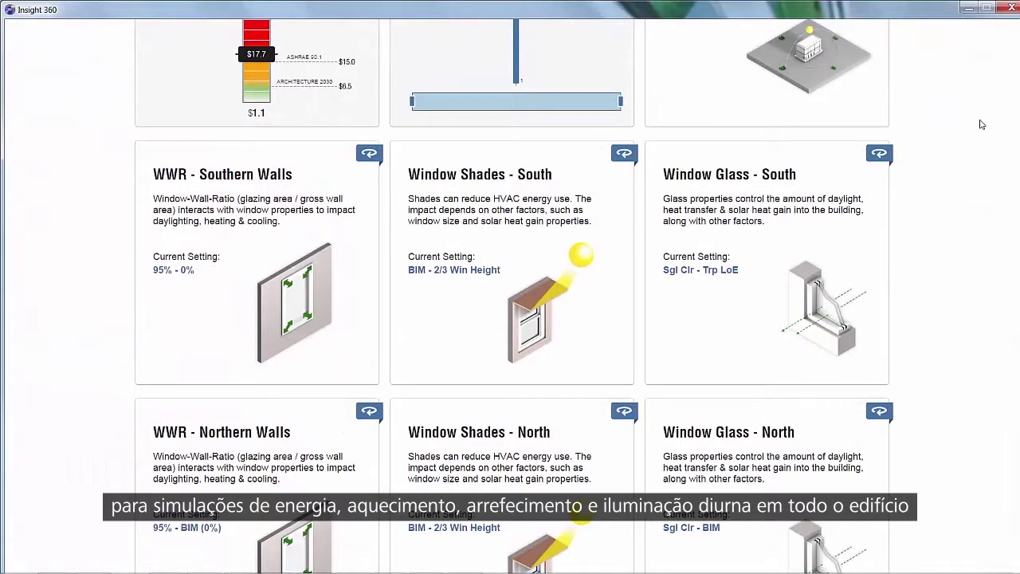
scroll(982, 125, down, 15)
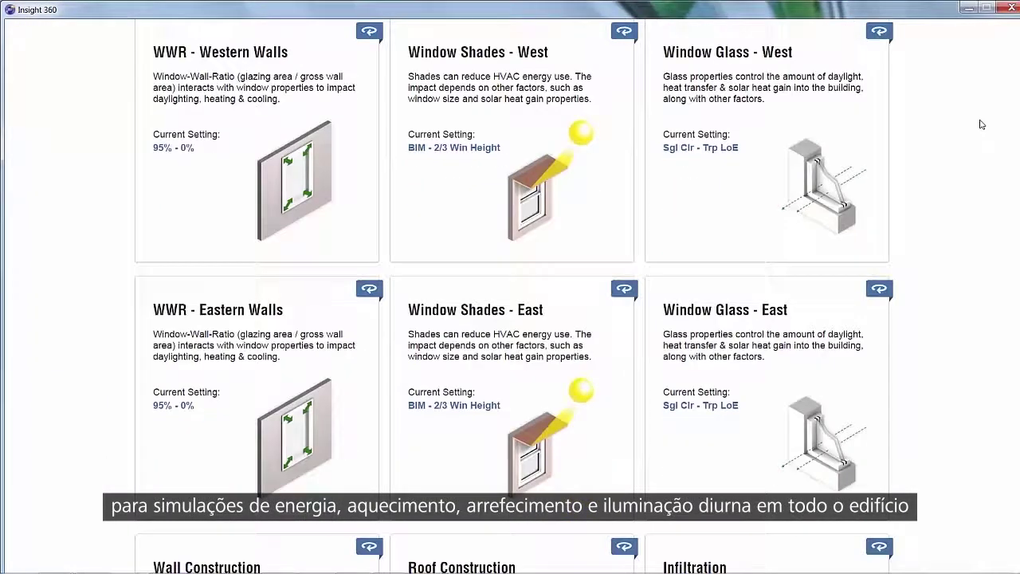
scroll(982, 124, down, 1)
click(360, 321)
click(220, 405)
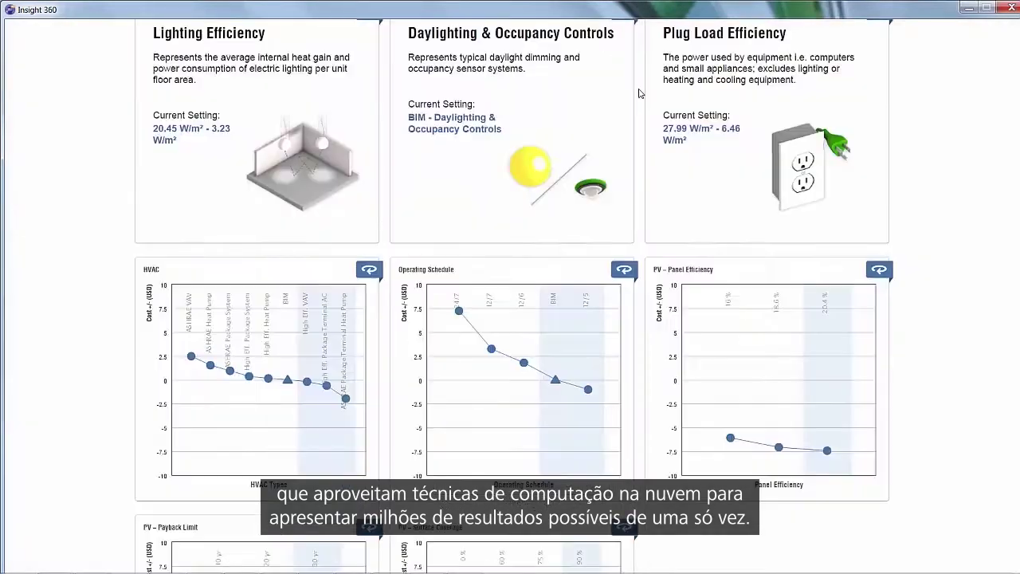
click(621, 43)
- Restrict Lighting Efficiency to its most efficient options, lowering the mean to 5.65 USD/m²/yr
scroll(638, 91, up, 1)
click(369, 120)
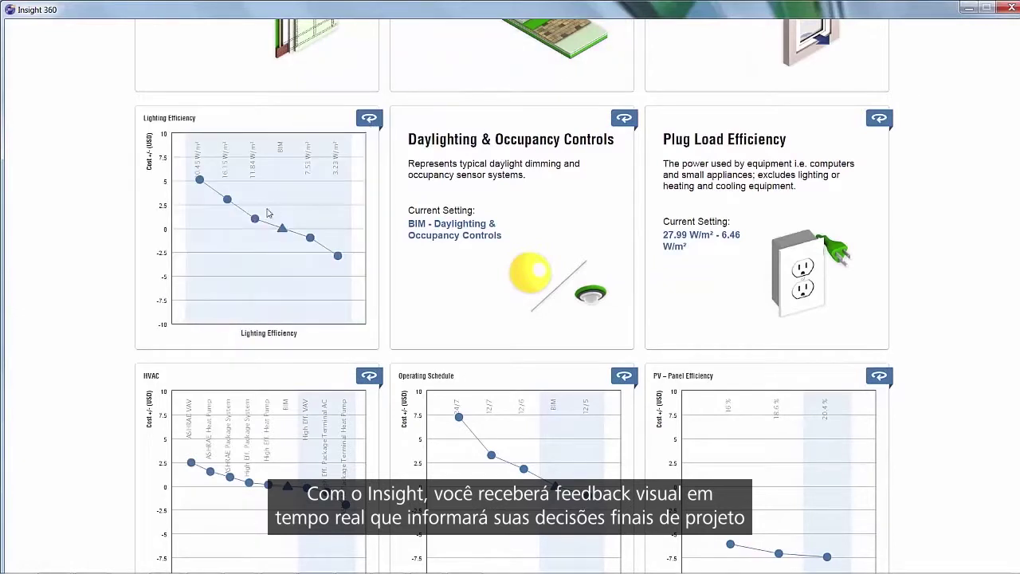
click(240, 209)
drag(444, 502, 530, 499)
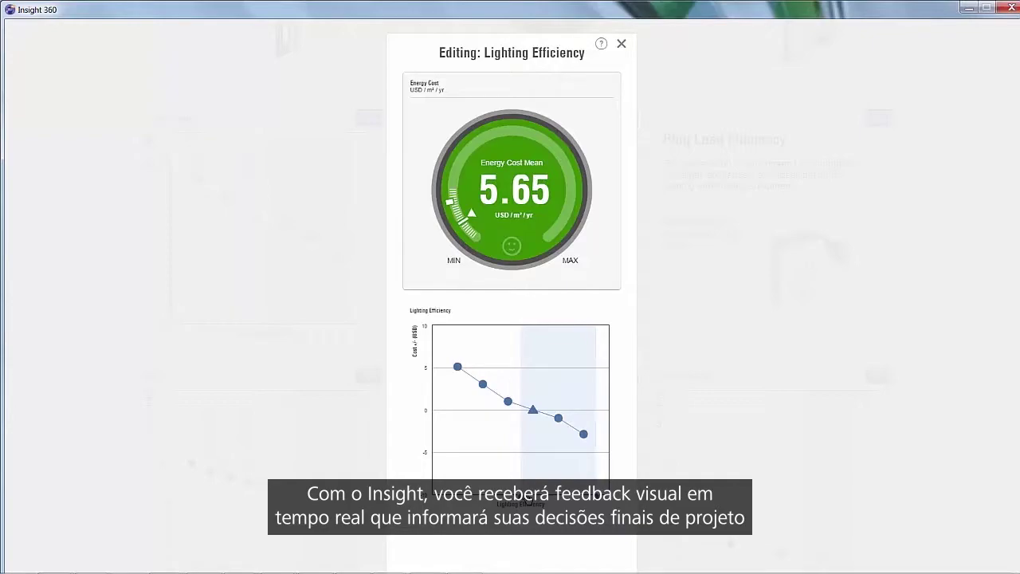
click(621, 43)
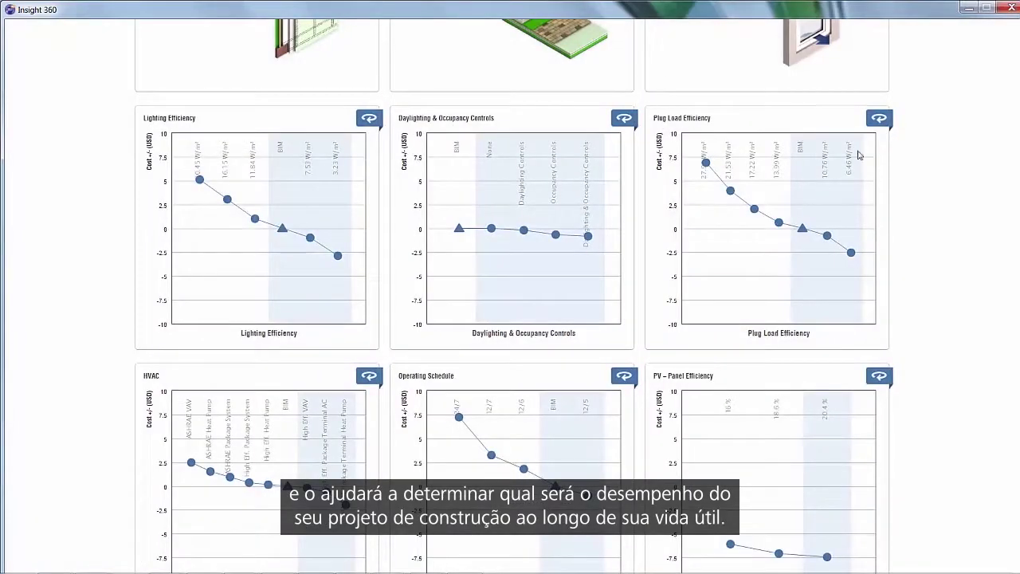
scroll(907, 188, up, 1)
scroll(907, 187, up, 15)
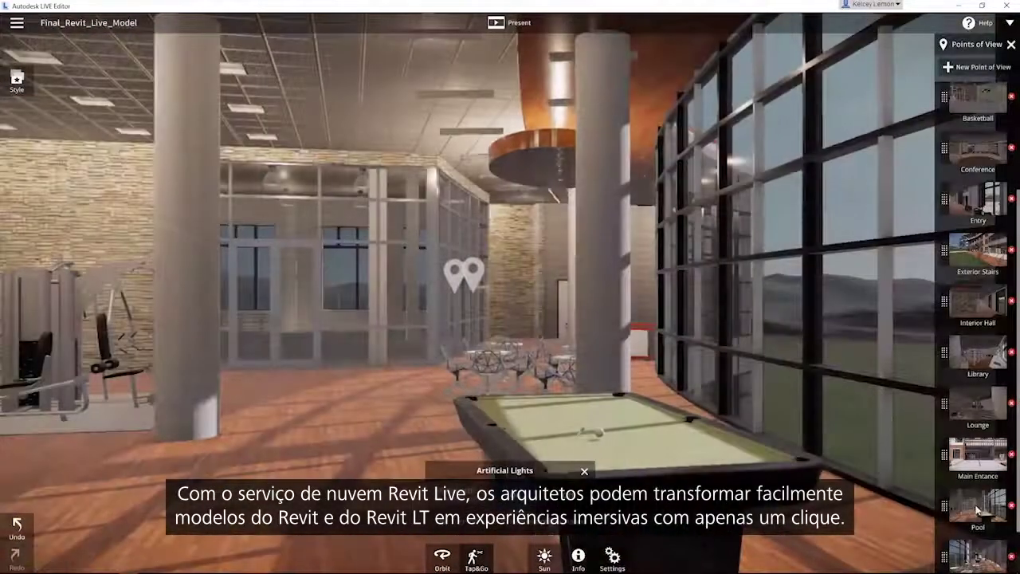
- Set the sun to 07:44 PM on June 09
click(545, 557)
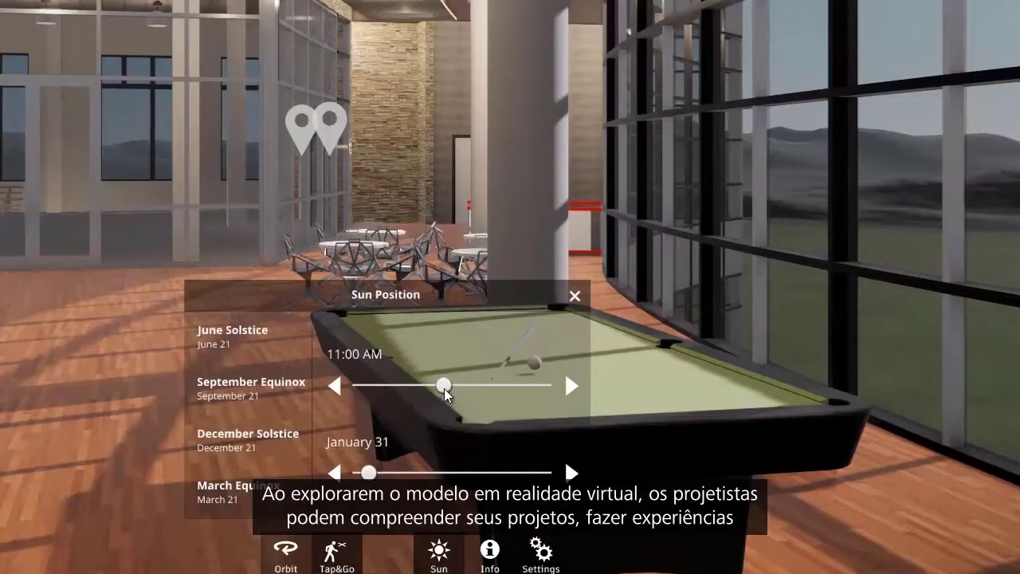
drag(463, 388, 516, 386)
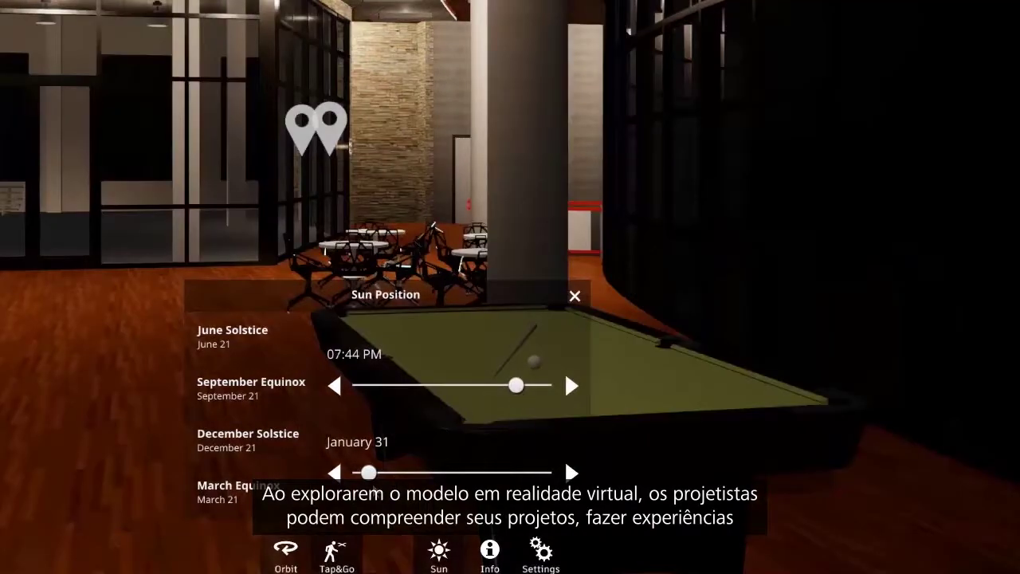
drag(391, 477, 440, 472)
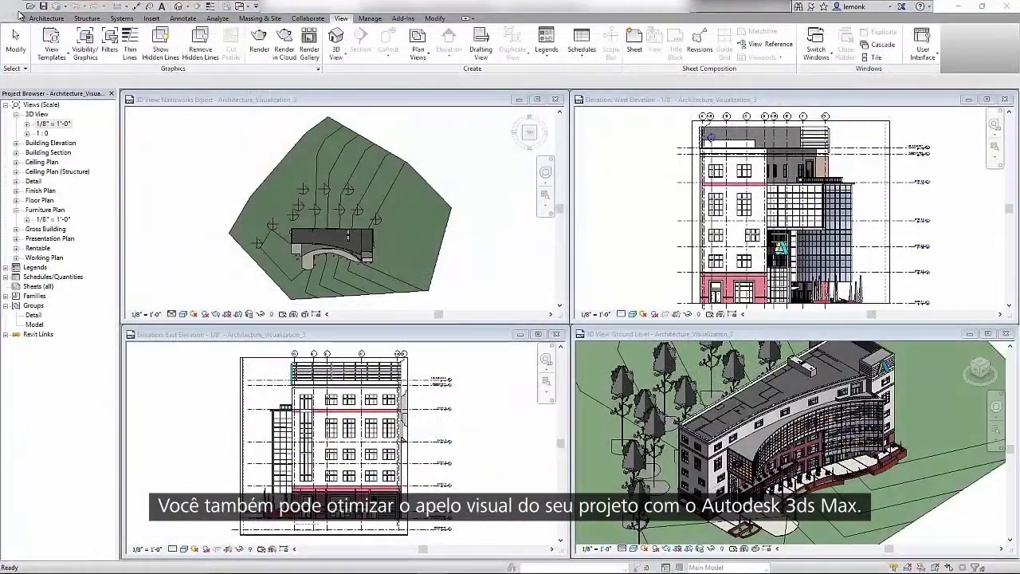
- Show the application menu's Export submenu listing formats including FBX
click(11, 9)
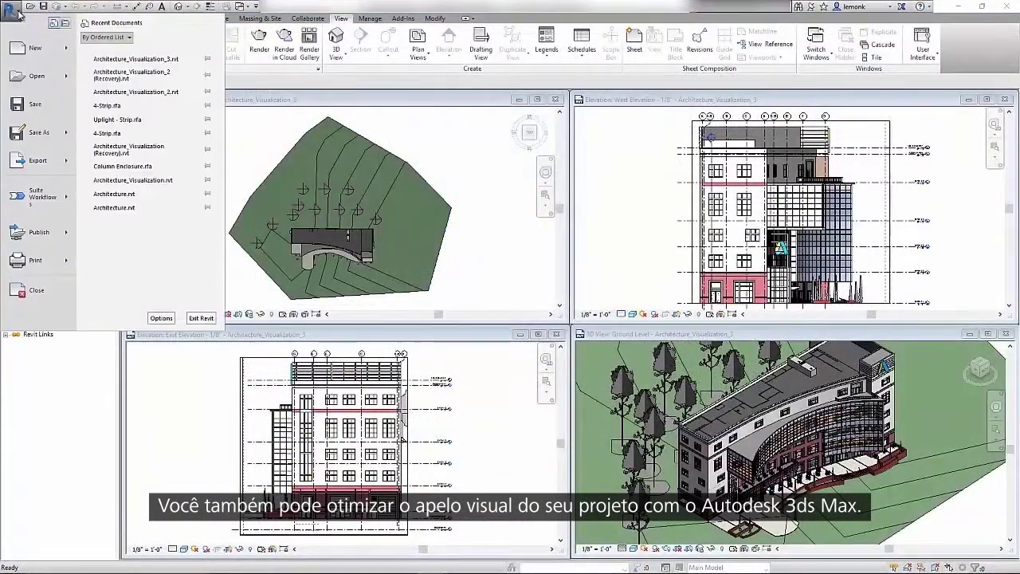
mouse_move(54, 169)
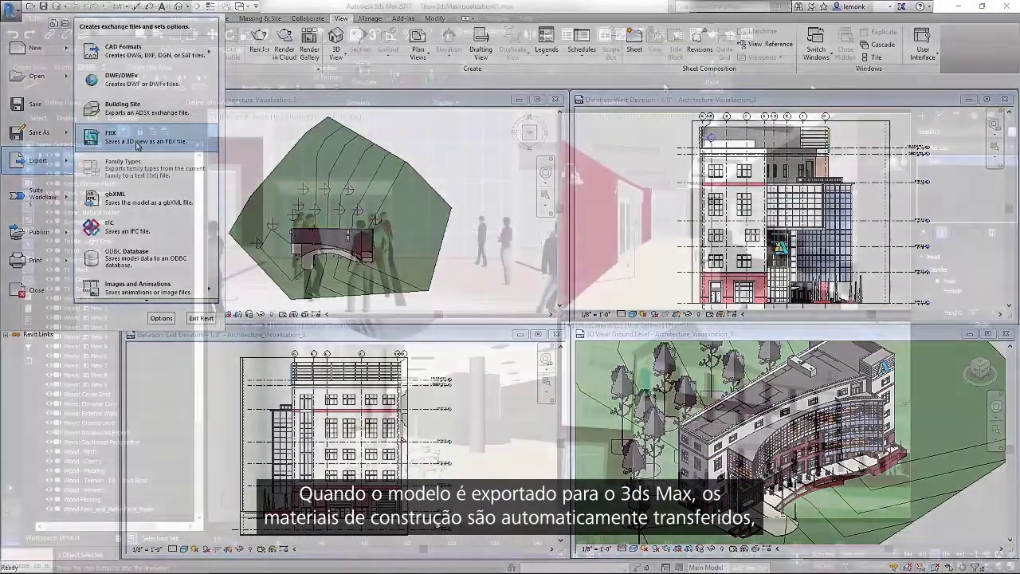
click(223, 18)
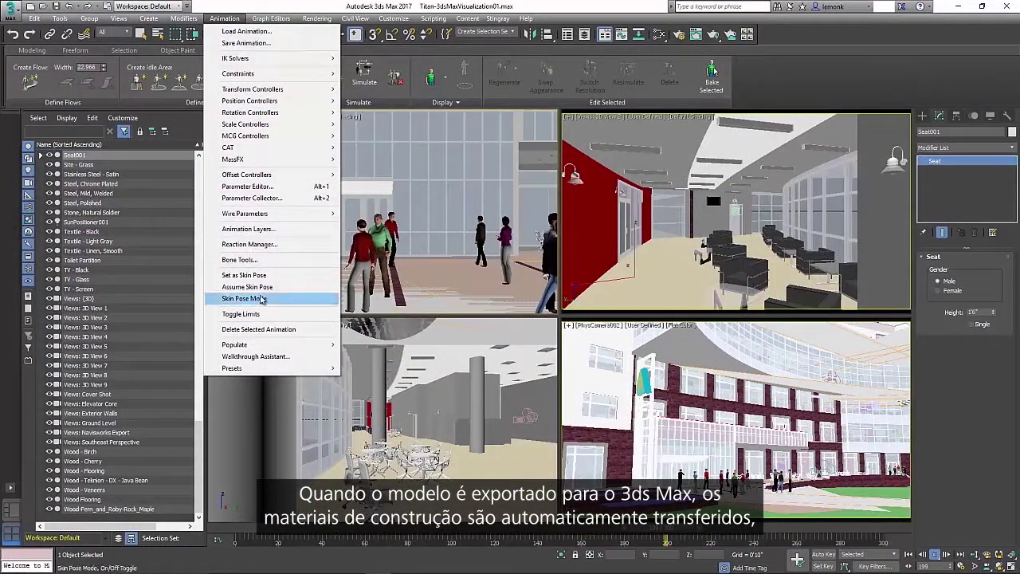
- In the Walkthrough Assistant, use Views: Southeast Perspective as a targeted camera
click(282, 359)
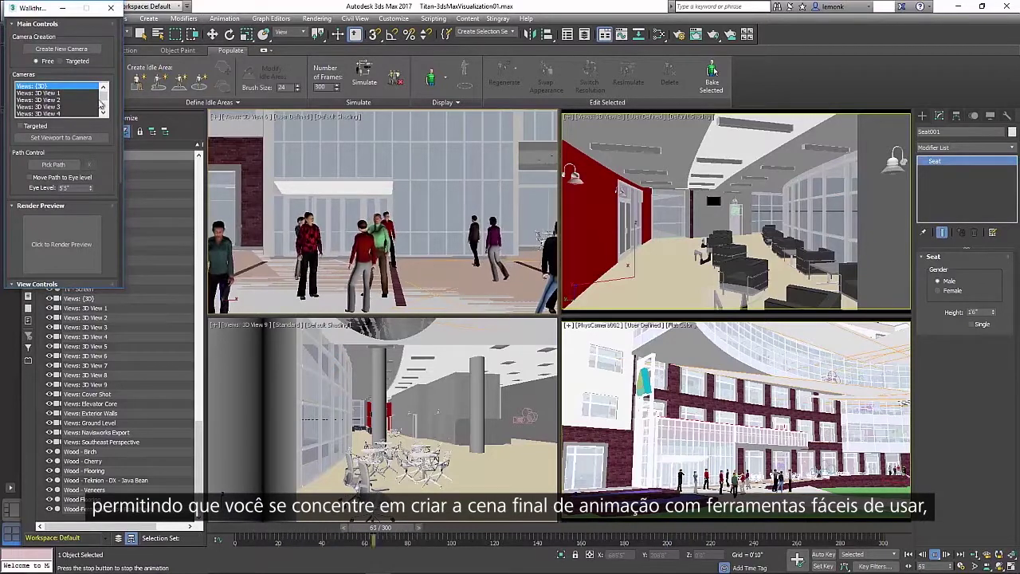
drag(102, 94, 102, 100)
click(60, 100)
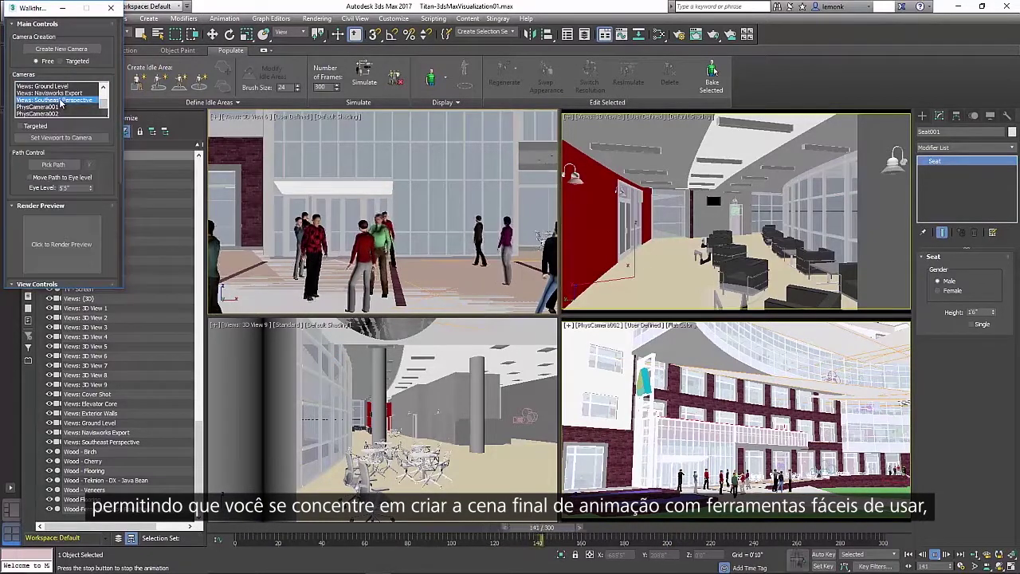
click(21, 127)
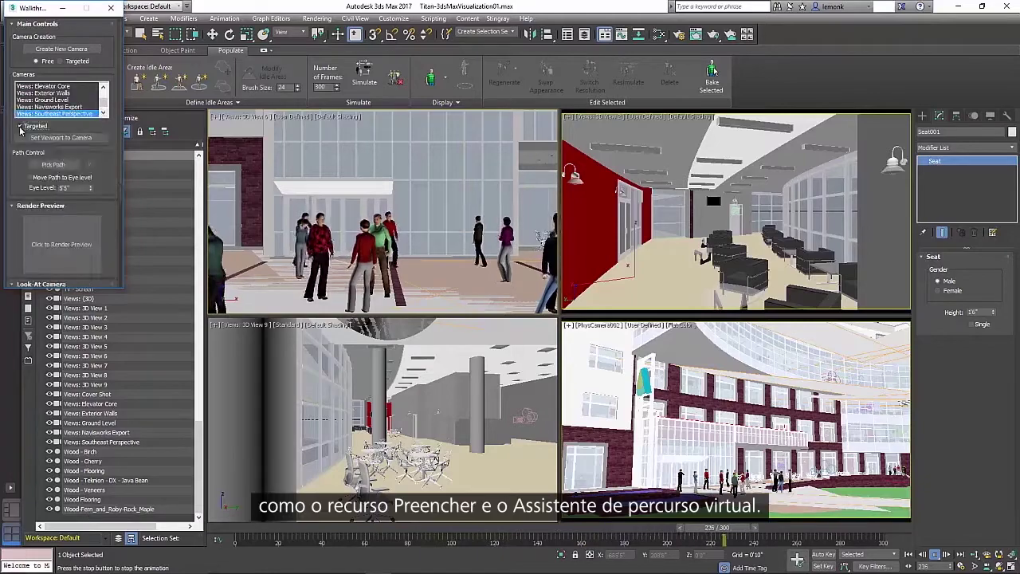